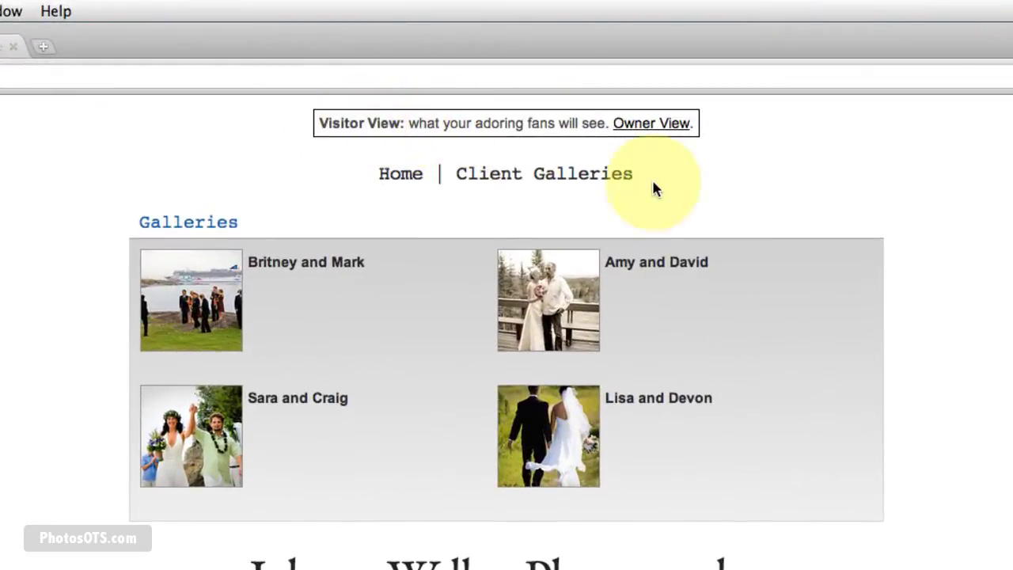
- Switch the homepage to Owner View and start a new gallery from the Upload menu
left_click(654, 125)
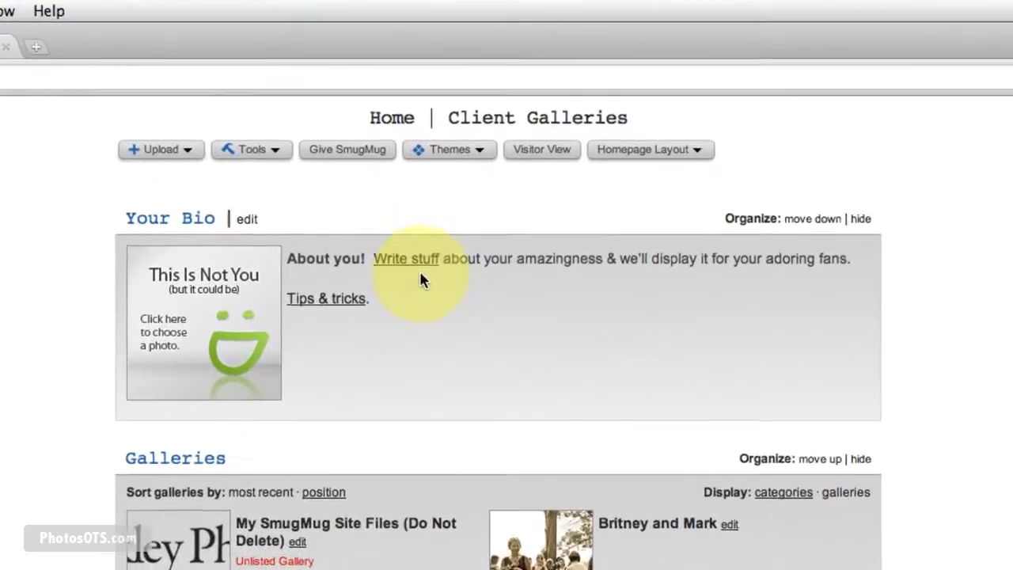
left_click(157, 159)
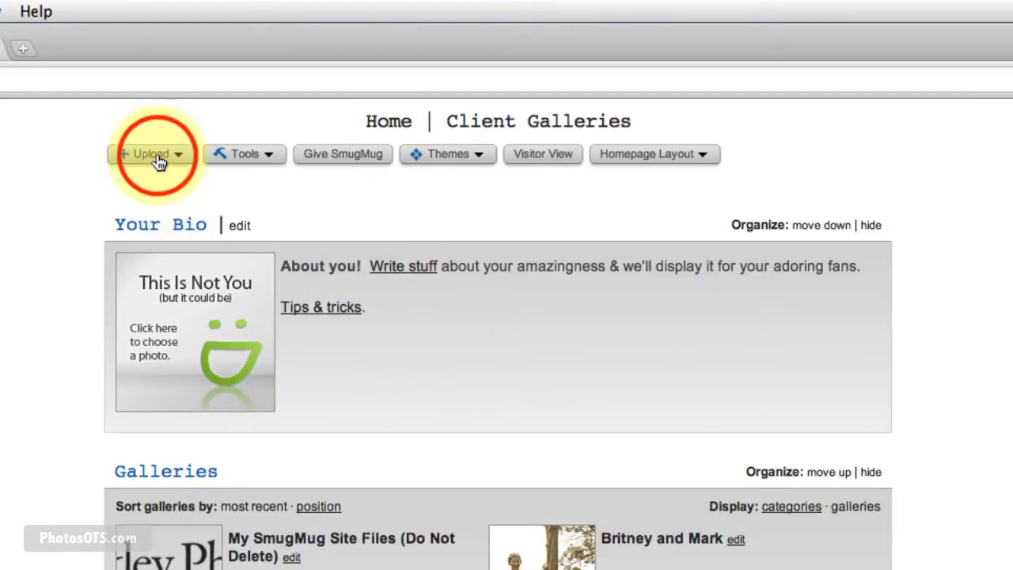
left_click(165, 200)
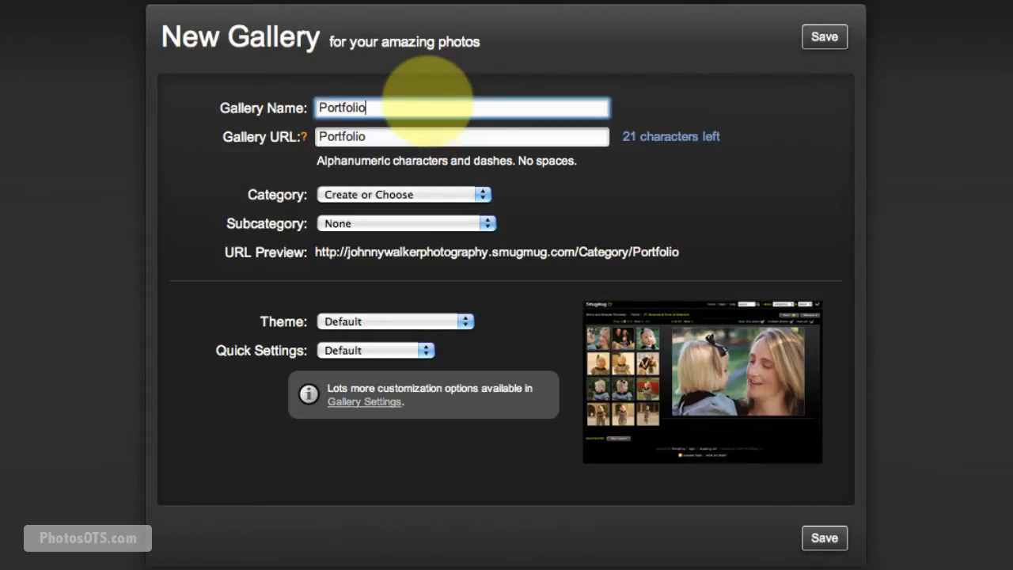
- File the Portfolio gallery under Weddings with Client Settings quick settings, and save it
left_click(355, 199)
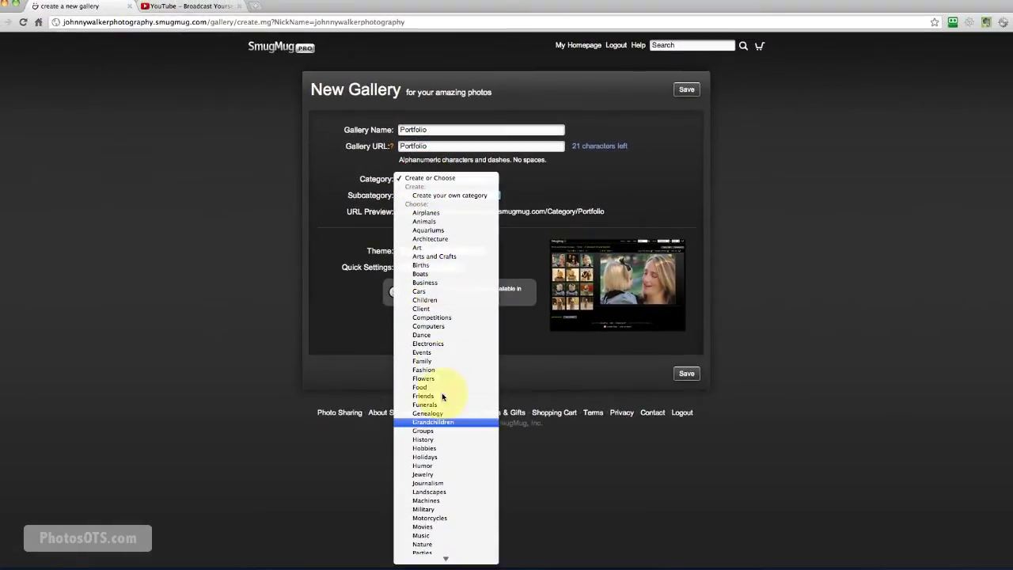
scroll(452, 474, "down", 5)
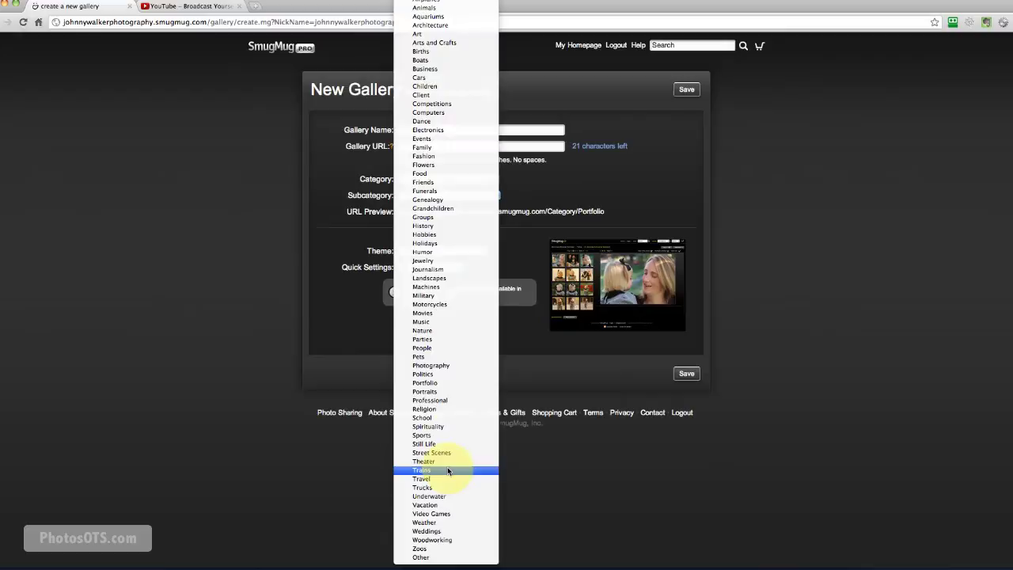
left_click(438, 531)
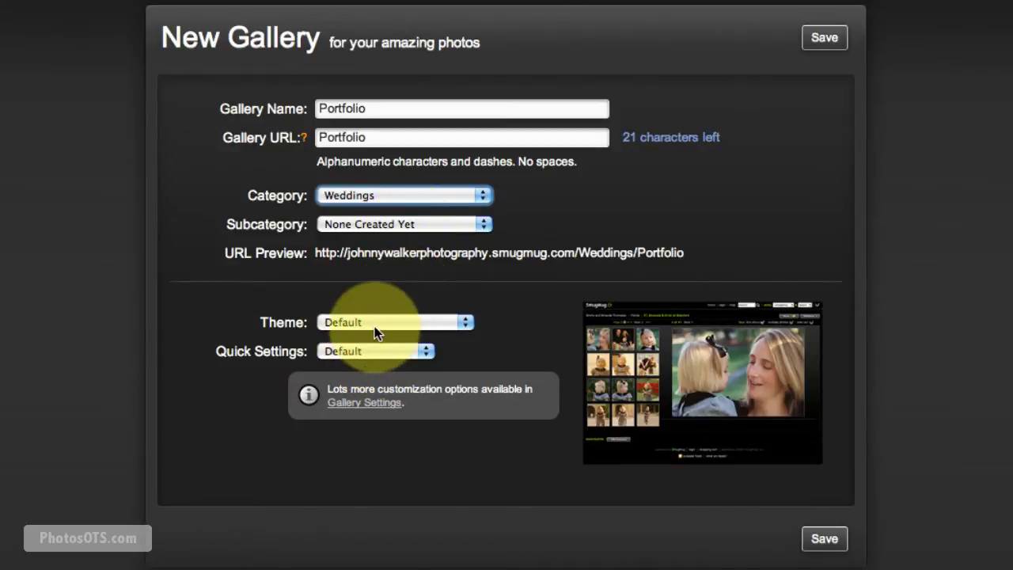
left_click(357, 350)
left_click(371, 368)
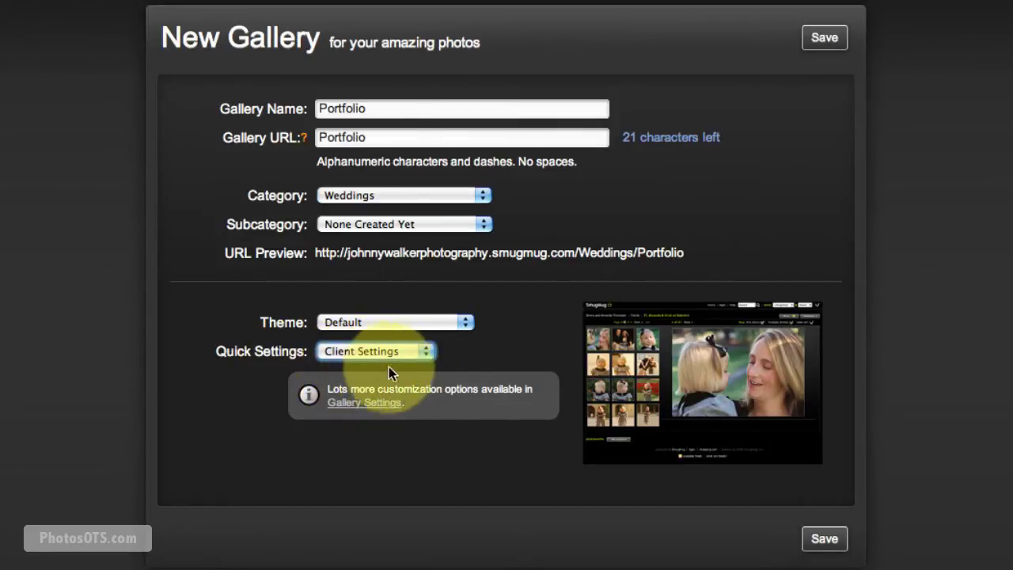
left_click(825, 542)
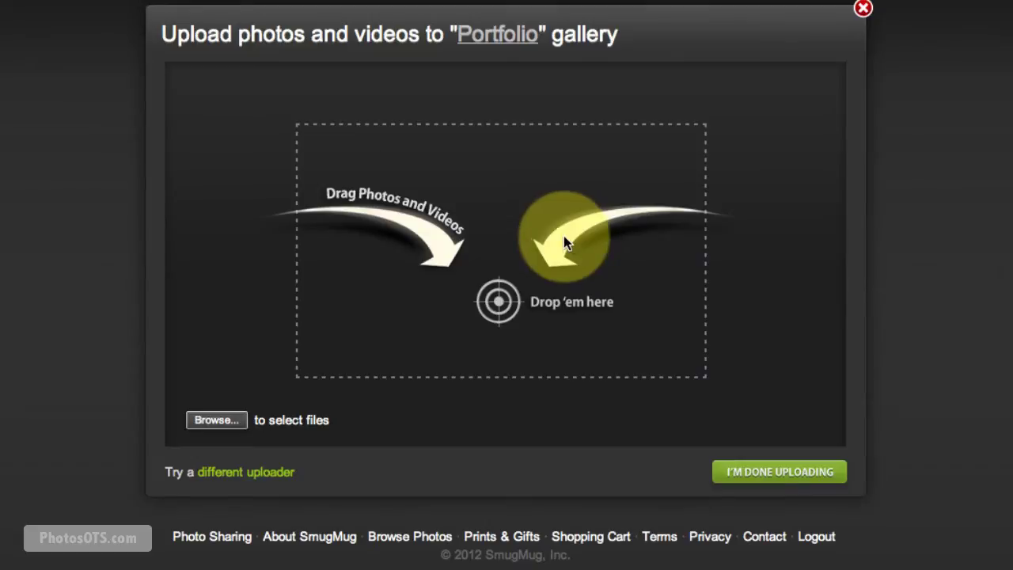
- Finish without uploading any photos, then return to the site homepage
left_click(767, 475)
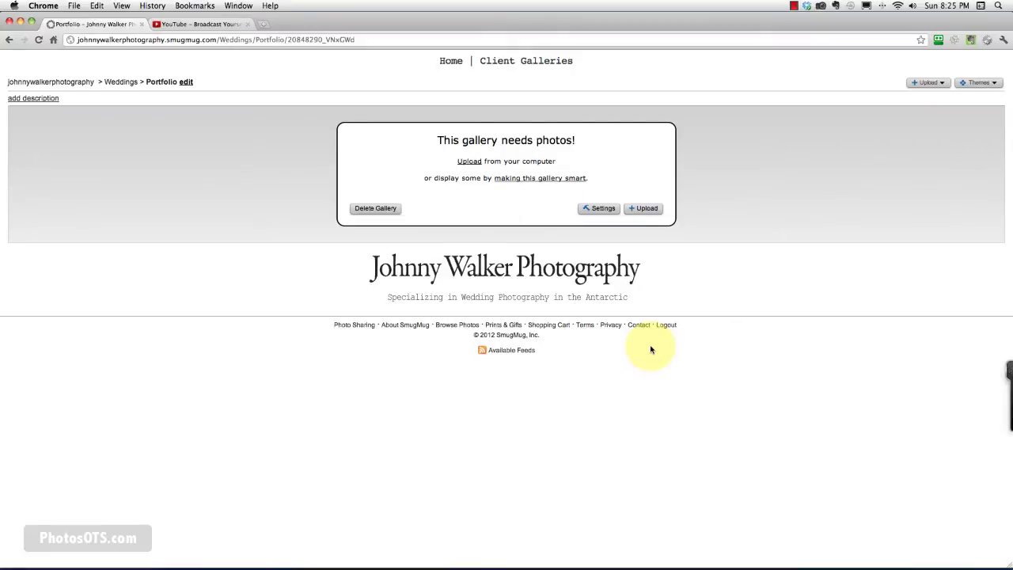
left_click(455, 63)
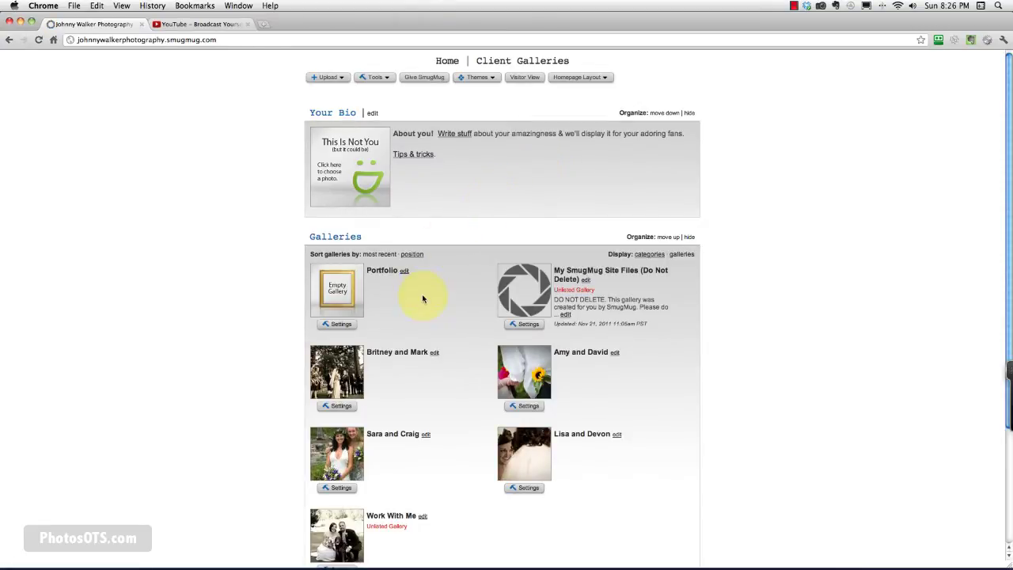
- Open the 53-photo client wedding gallery and enlarge photo 18, the bride with her bouquet
left_click(339, 364)
left_click(345, 365)
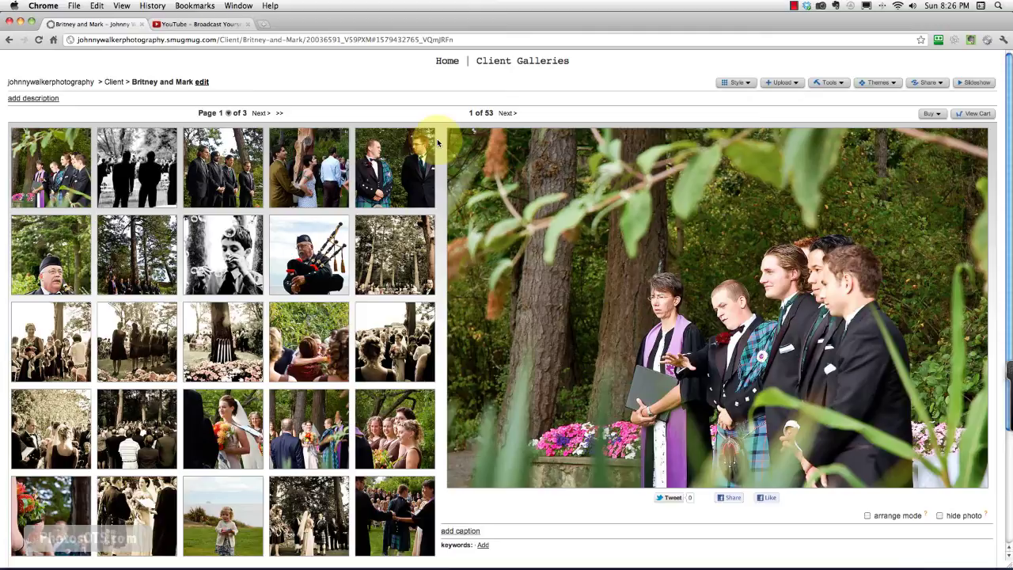
left_click(242, 418)
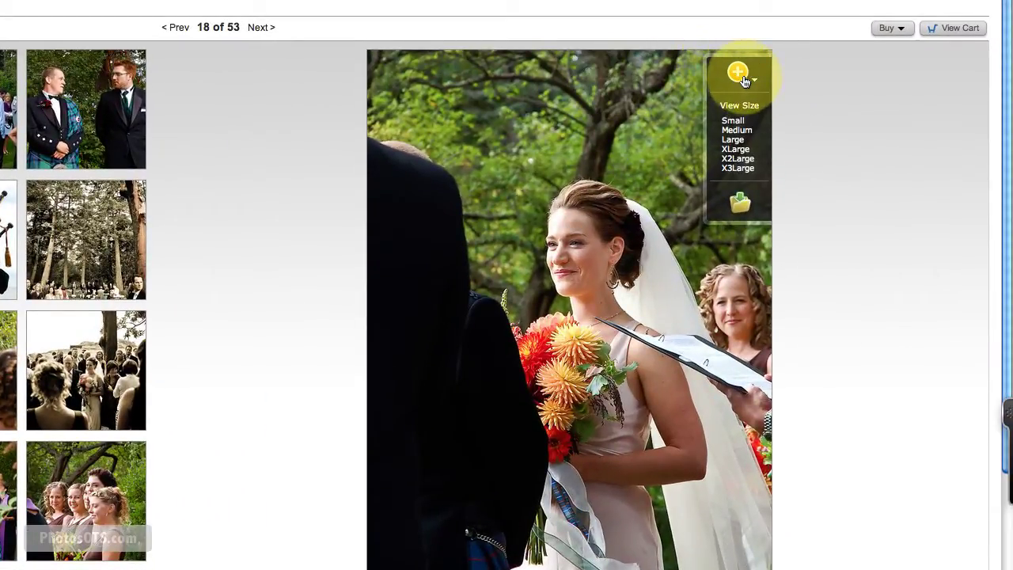
- Collect the bride photo into Weddings > Portfolio as a virtual copy, turning off future prompts
left_click(743, 74)
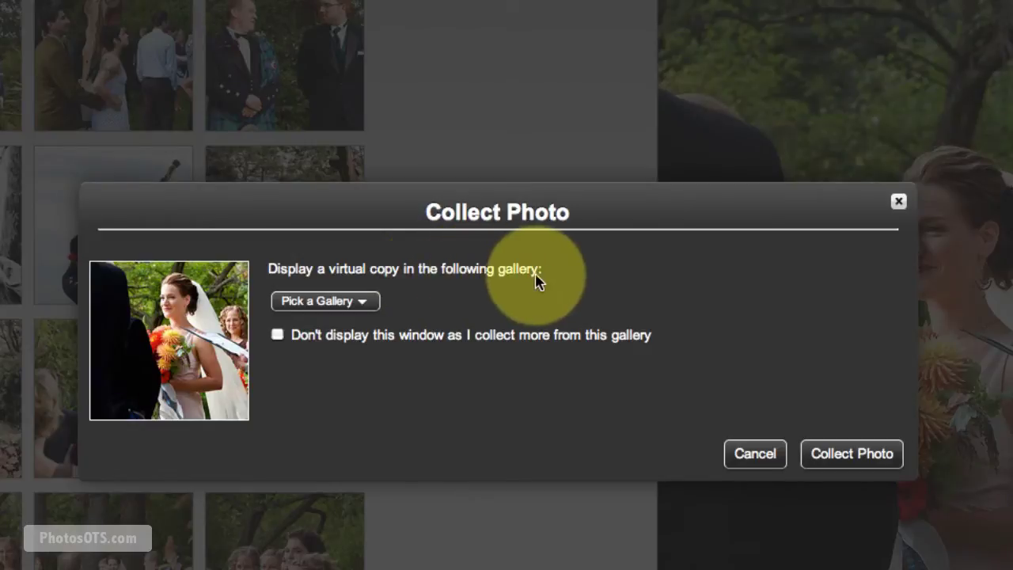
left_click(310, 299)
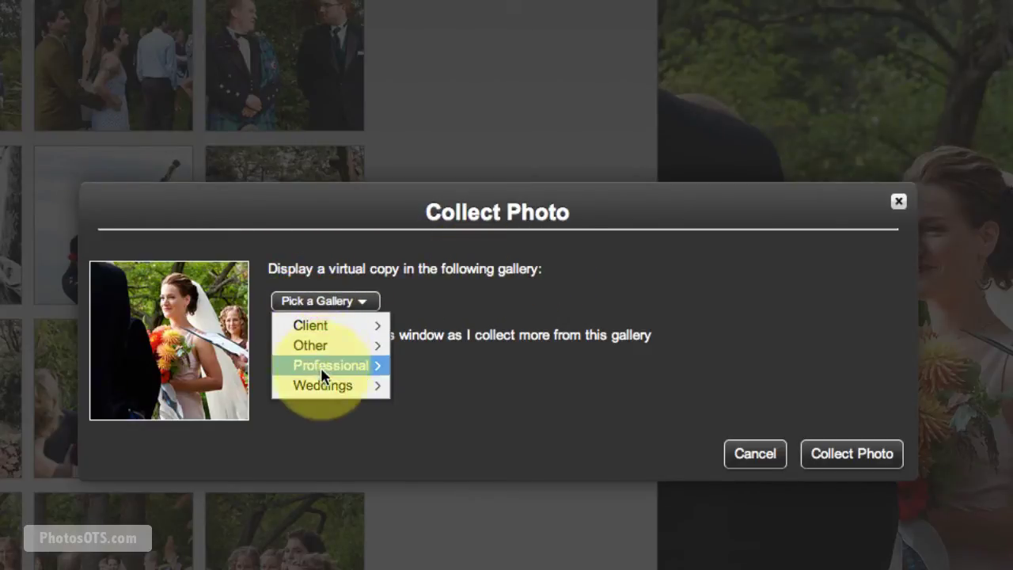
mouse_move(324, 386)
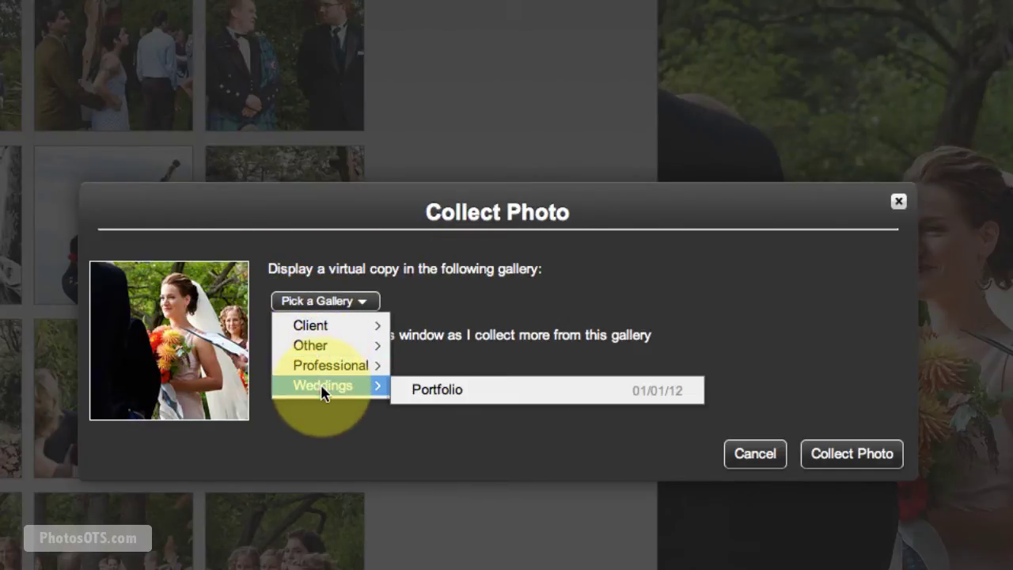
left_click(447, 390)
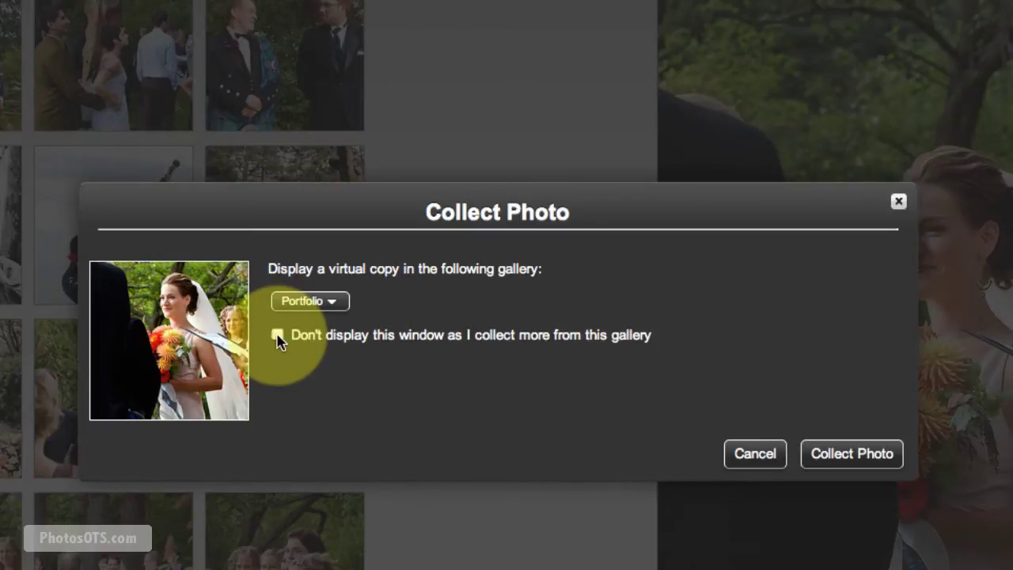
left_click(277, 336)
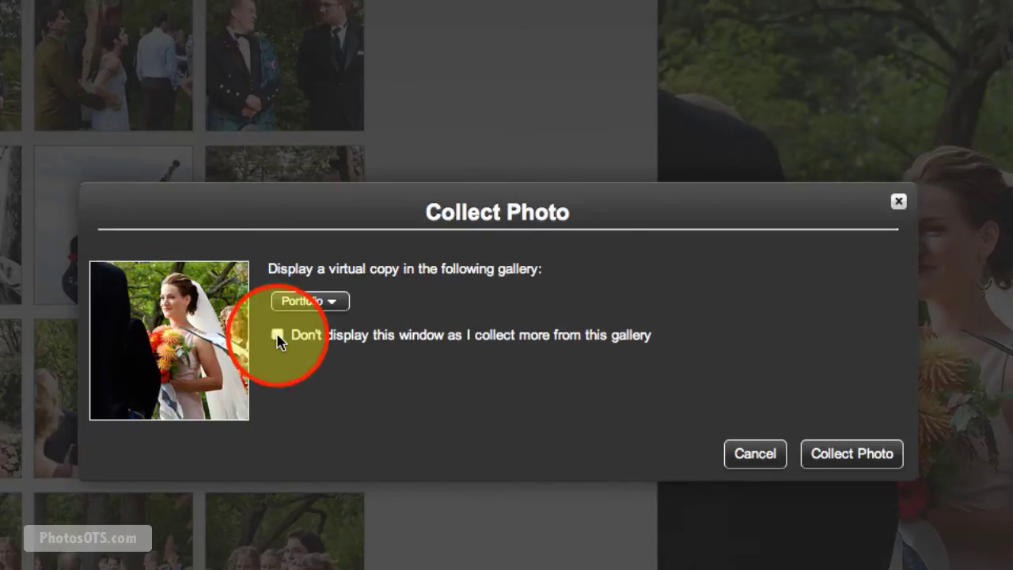
left_click(874, 468)
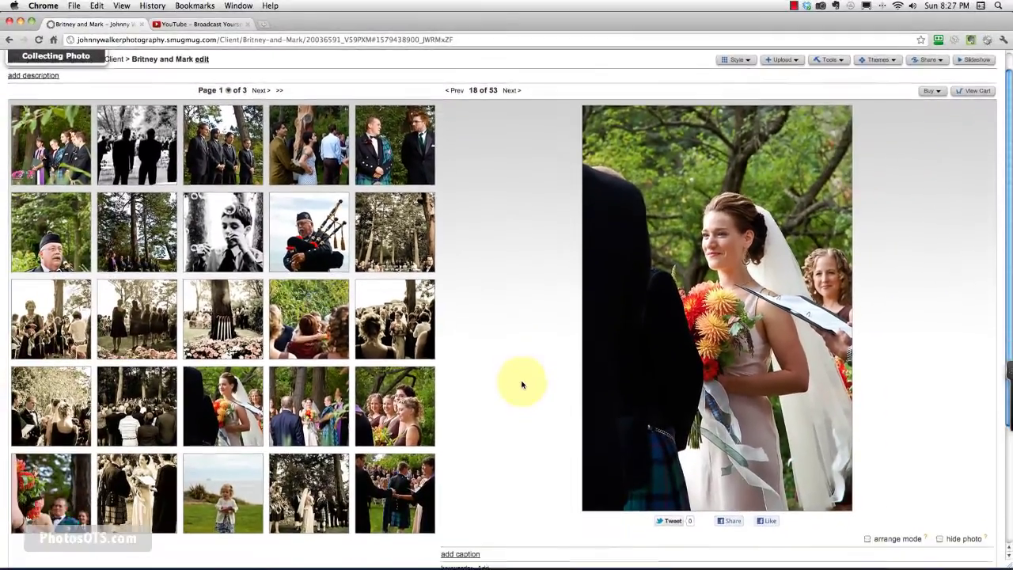
- View another photo from the gallery and move to the second page of thumbnails
scroll(524, 392, "down", 1)
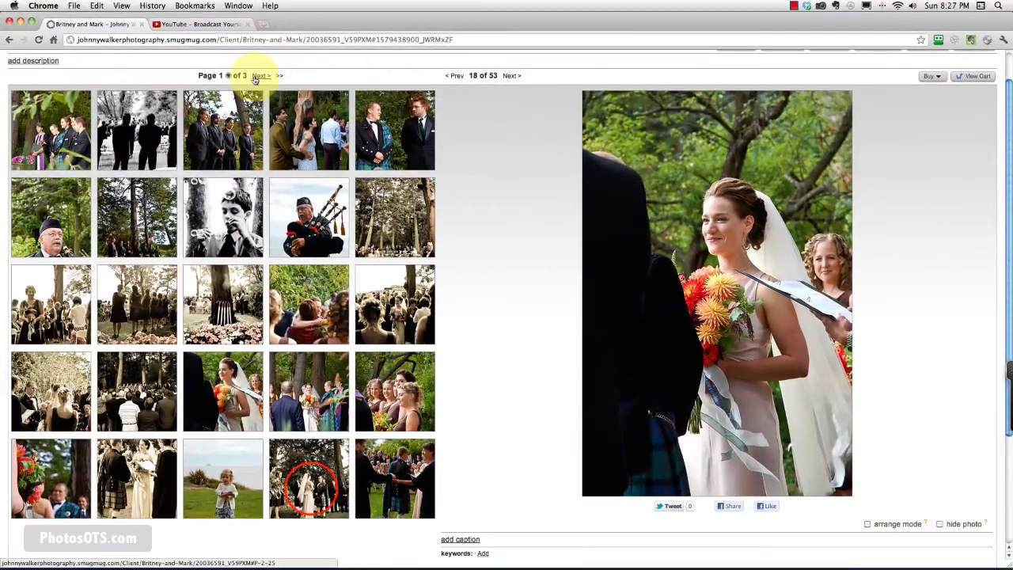
left_click(307, 478)
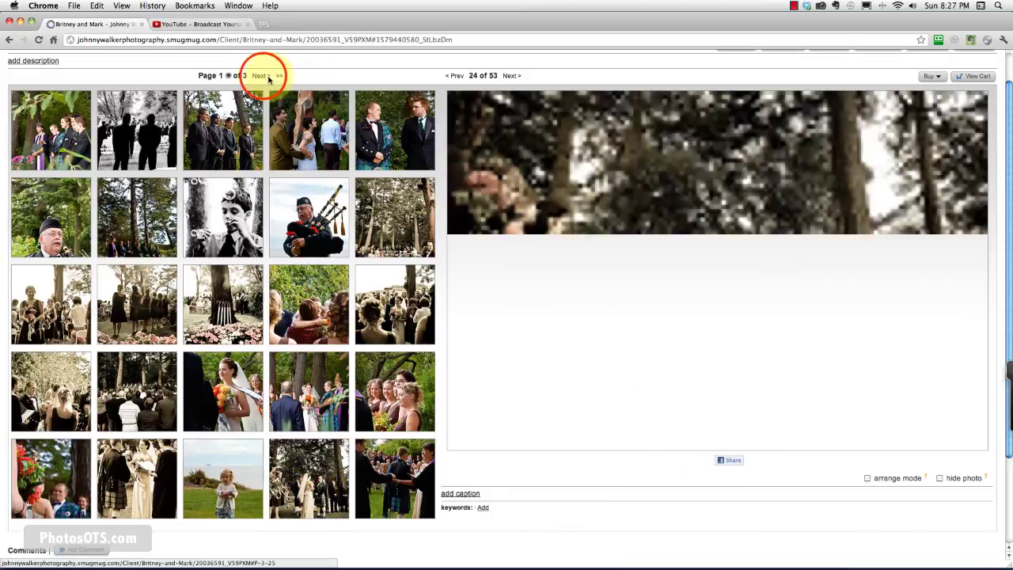
left_click(263, 76)
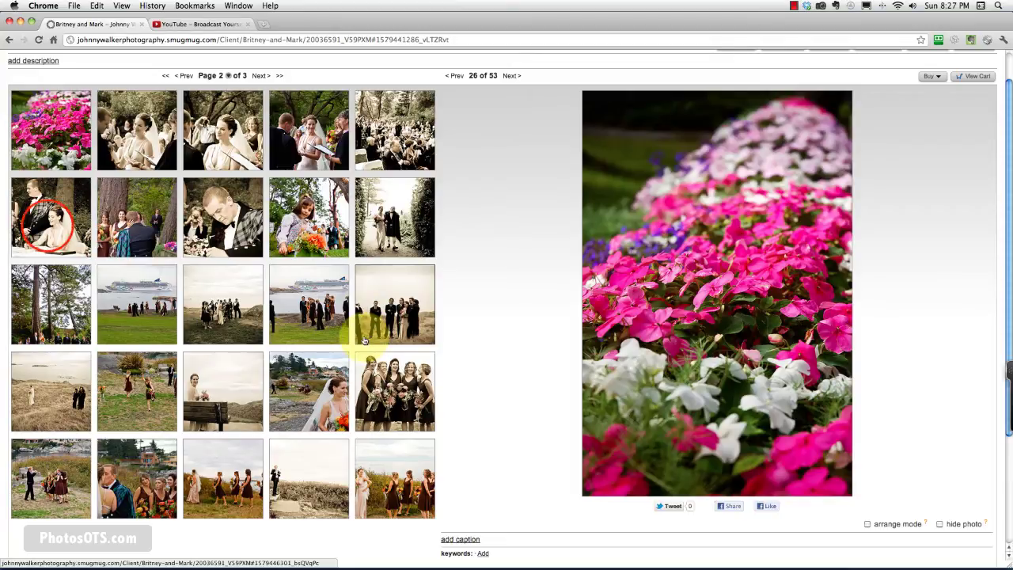
- Collect the register-signing photo into Portfolio and move to the third thumbnail page
left_click(53, 226)
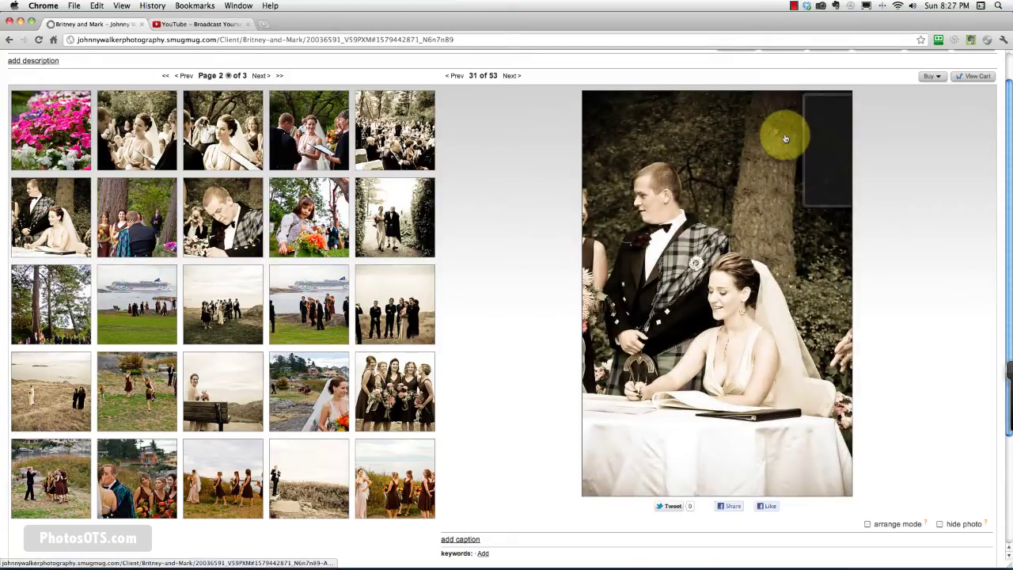
left_click(831, 107)
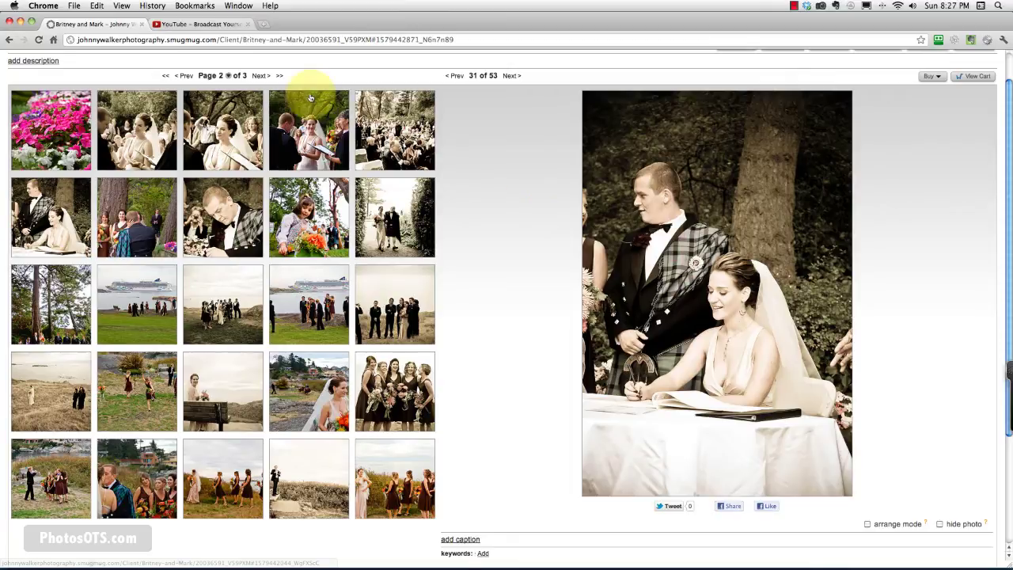
left_click(261, 76)
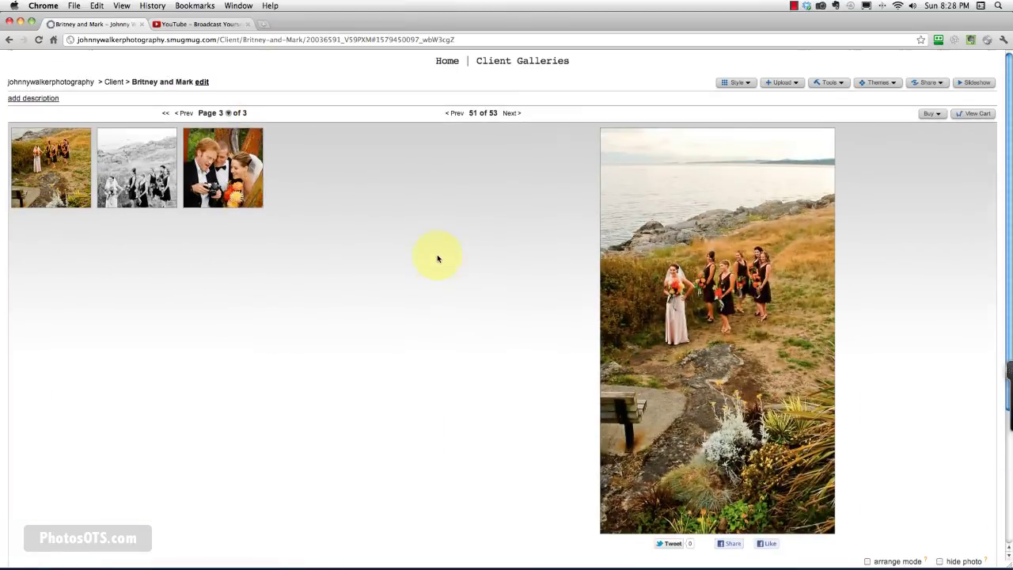
- Open the next client wedding gallery and enlarge photo 16, men walking by the Bar & Restaurant
left_click(115, 83)
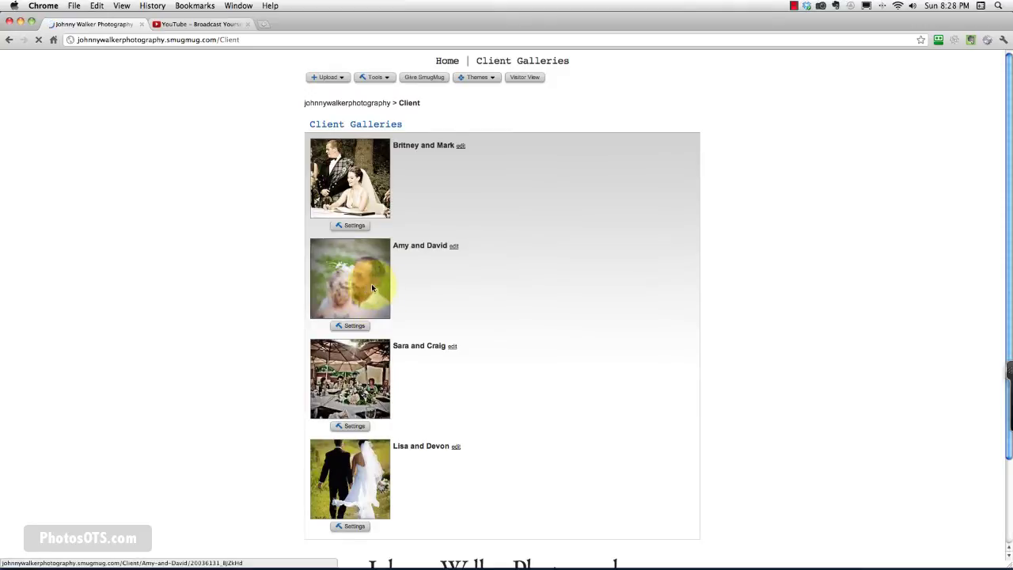
left_click(373, 287)
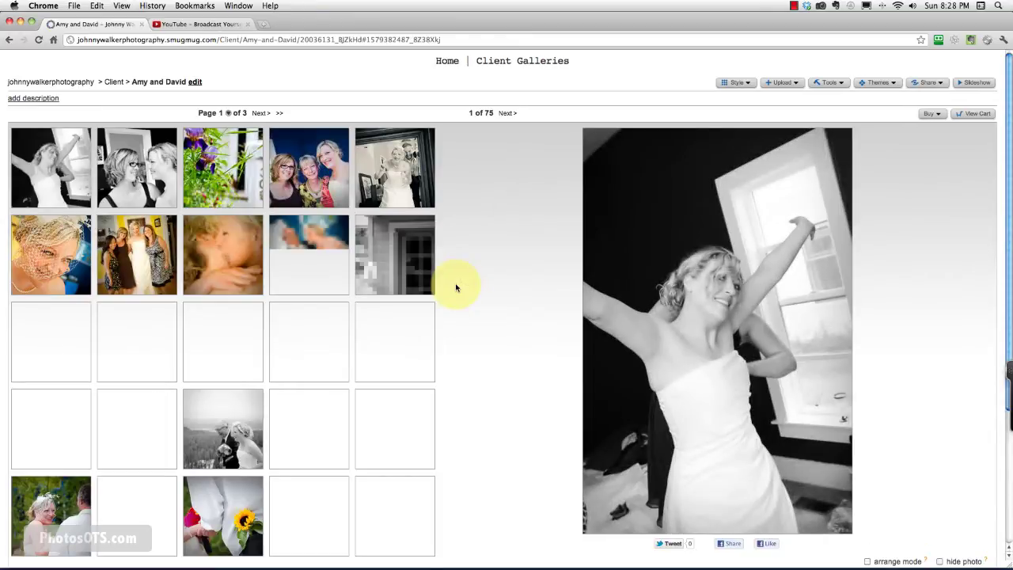
scroll(435, 302, "down", 2)
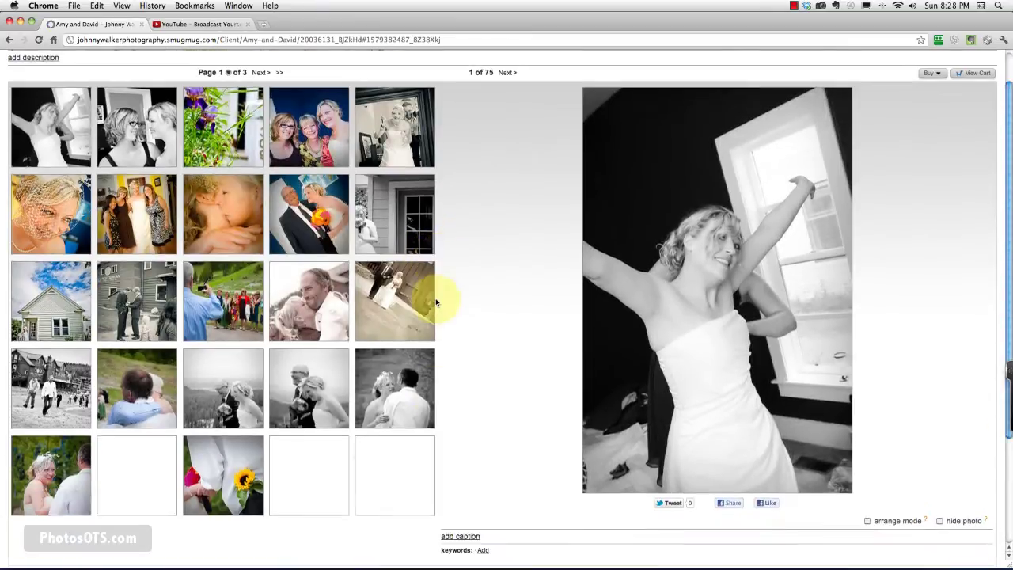
scroll(435, 298, "down", 5)
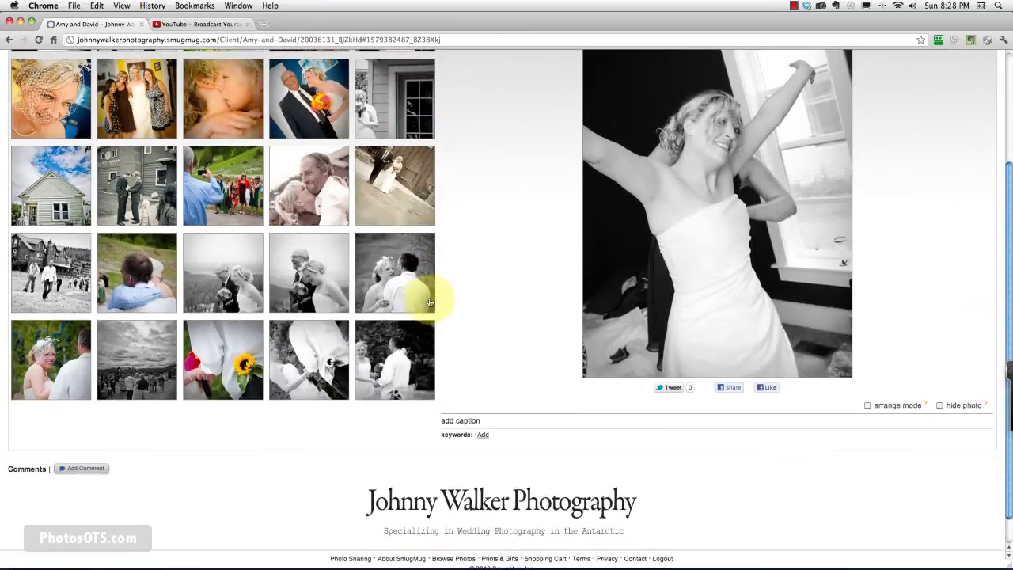
left_click(313, 339)
scroll(237, 352, "up", 1)
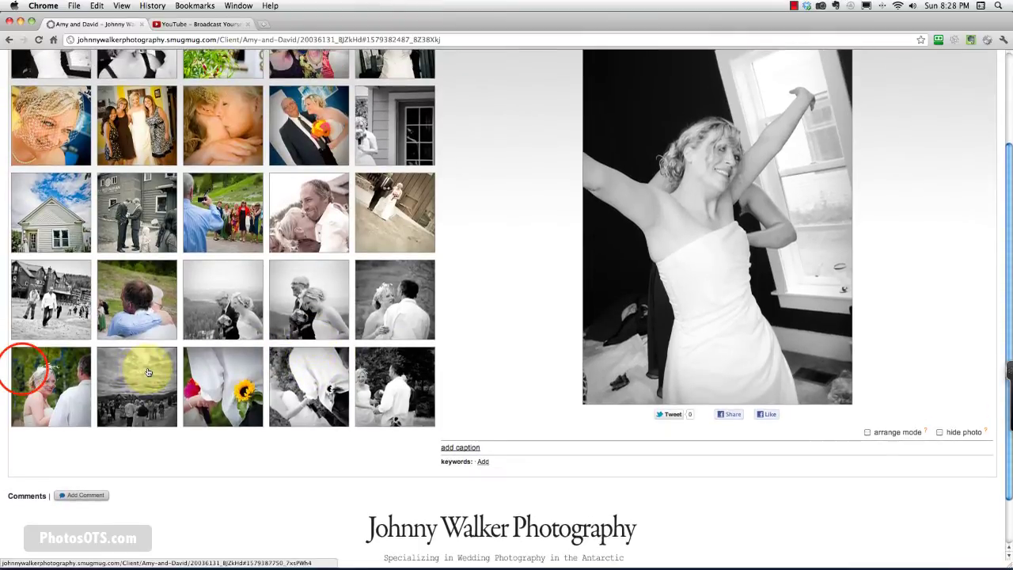
scroll(147, 372, "up", 2)
left_click(20, 362)
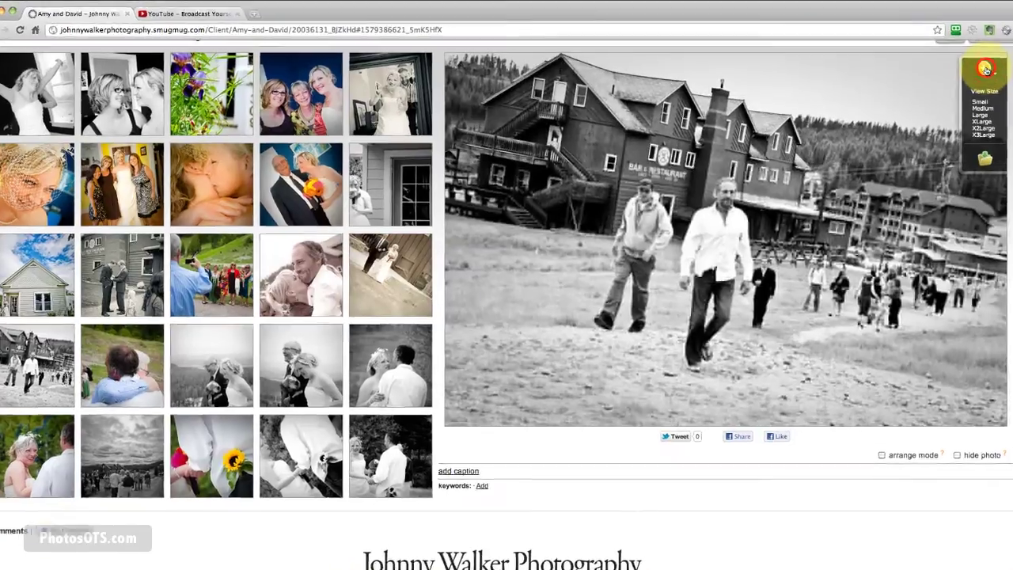
- Collect this photo into Weddings > Portfolio, with the repeat prompt switched off
left_click(965, 77)
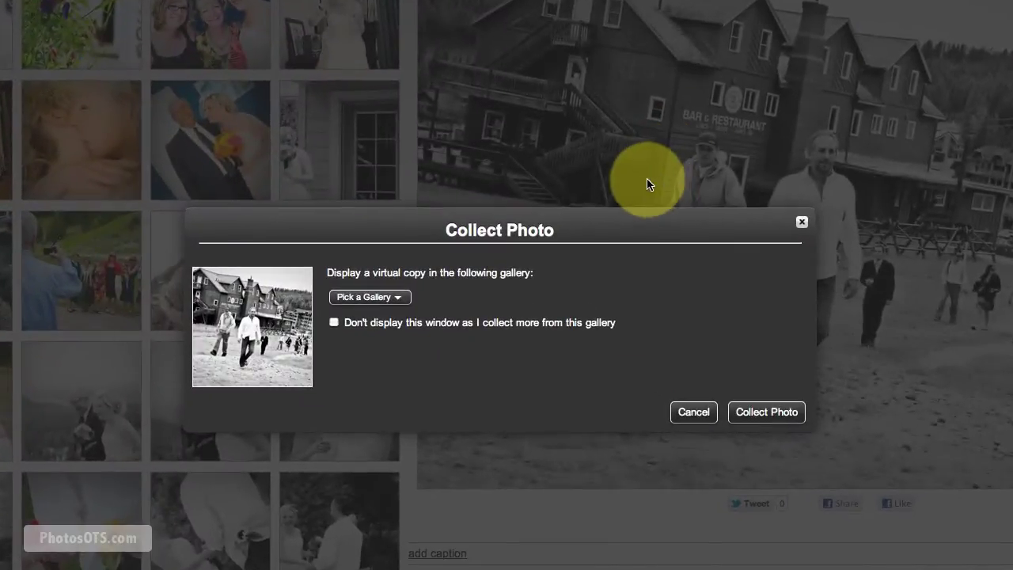
left_click(377, 306)
mouse_move(368, 361)
left_click(466, 367)
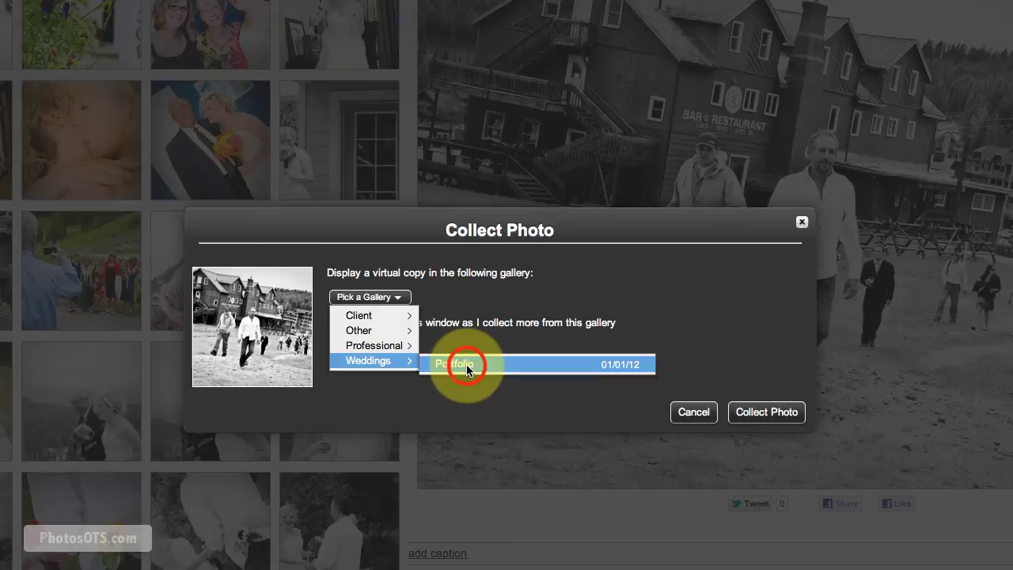
left_click(334, 323)
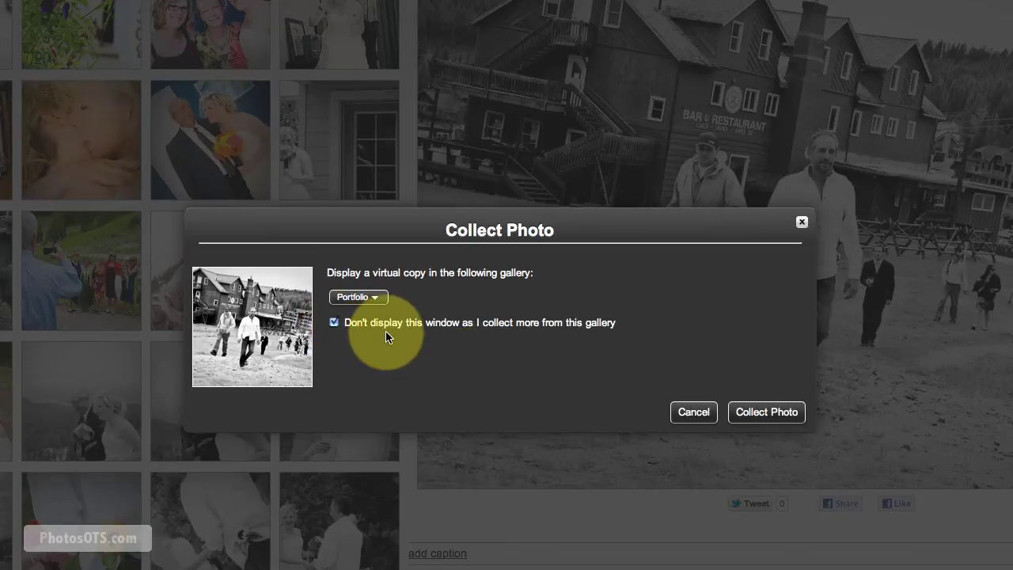
left_click(766, 412)
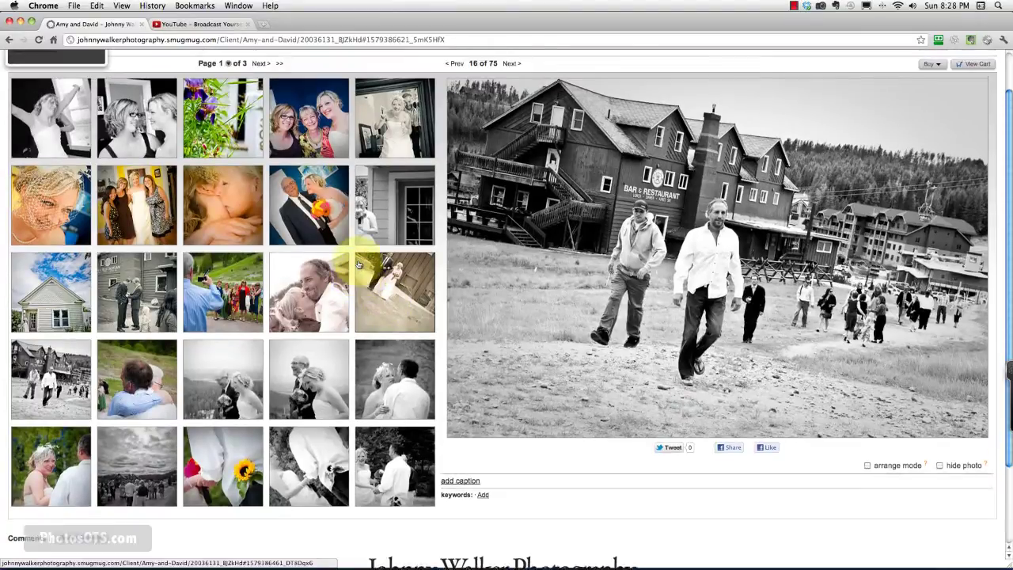
- Advance to the next photo in the client gallery
left_click(262, 112)
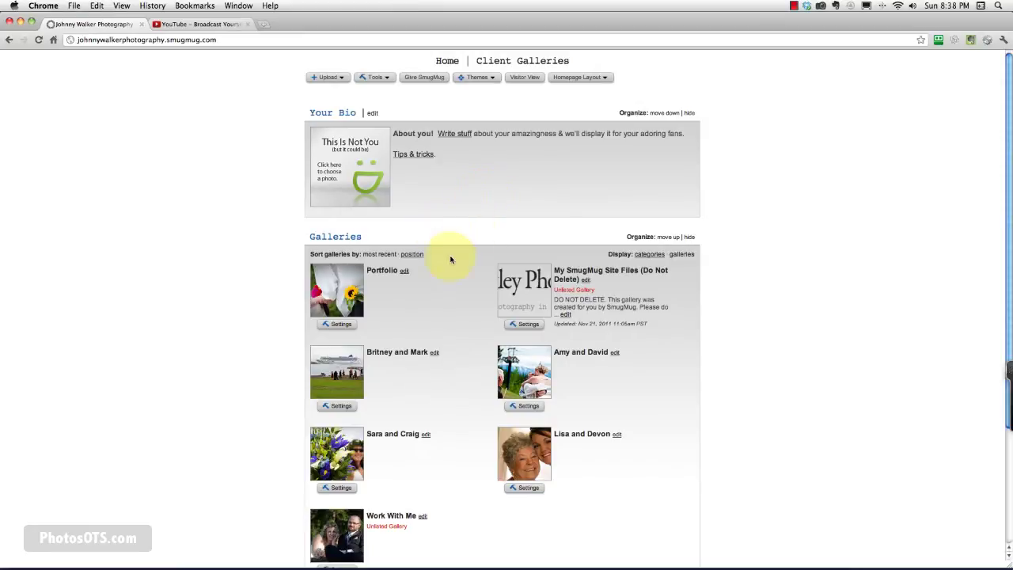
- Open the Portfolio gallery and scroll through its 26 collected wedding photos
left_click(379, 273)
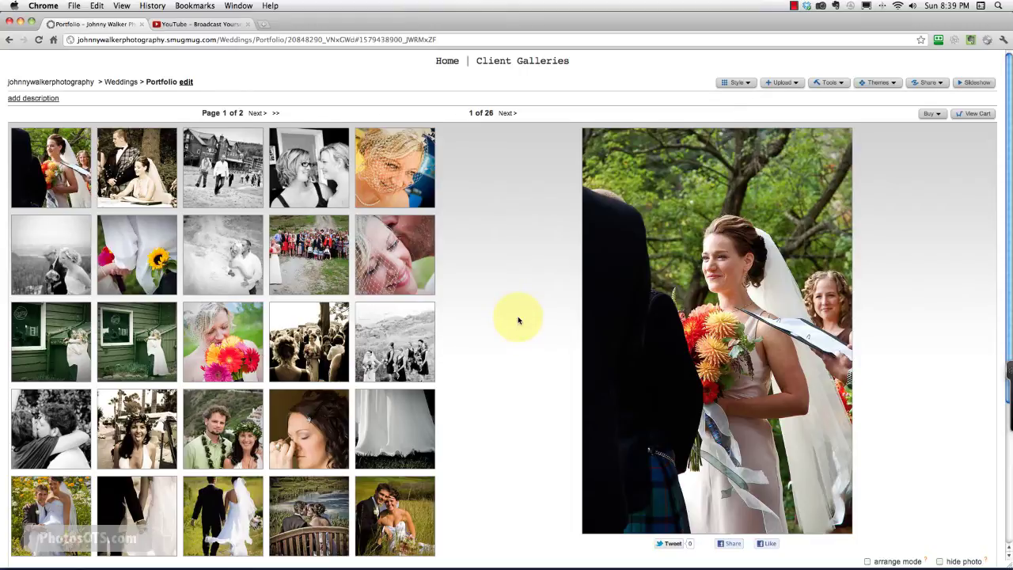
scroll(481, 305, "down", 1)
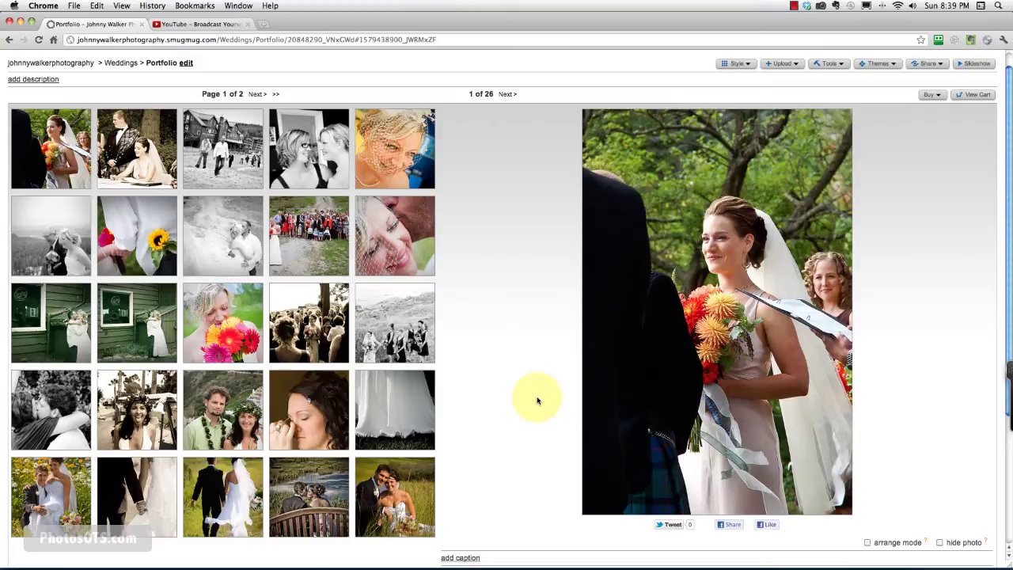
scroll(527, 398, "up", 1)
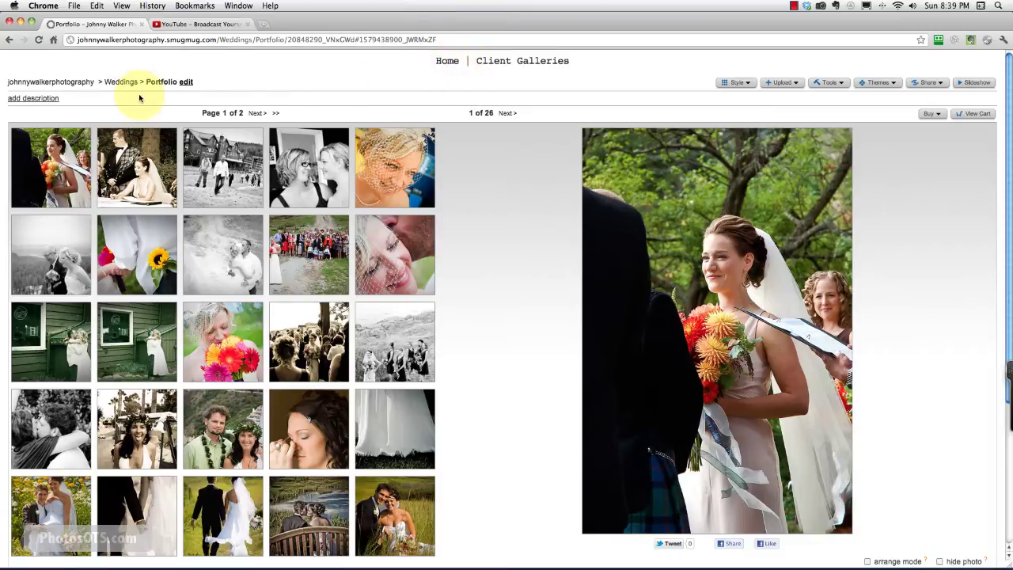
- From Home, open Tools > Easy Customizer and the Header's Navigation Bar Builder
left_click(441, 62)
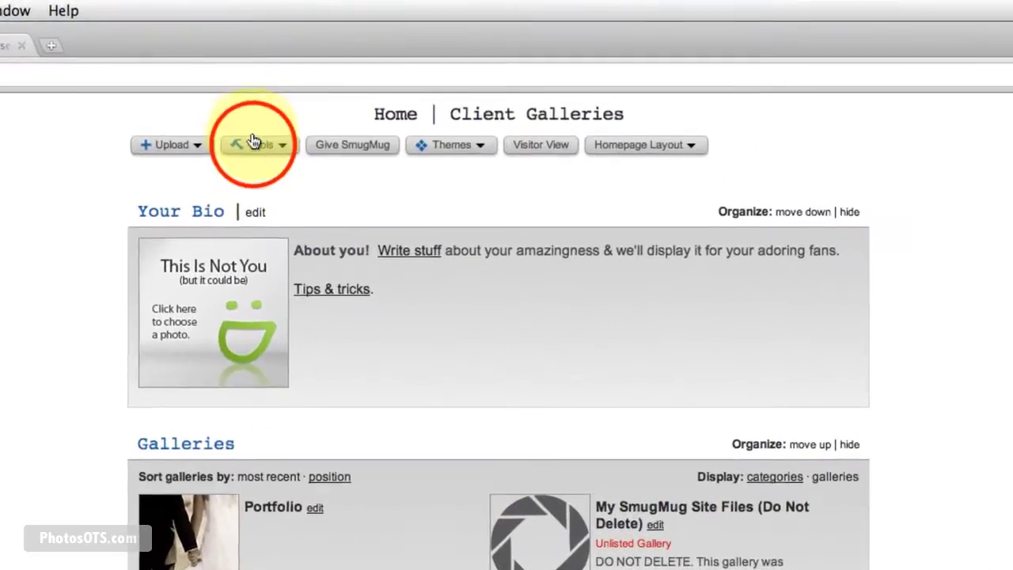
left_click(374, 78)
left_click(210, 210)
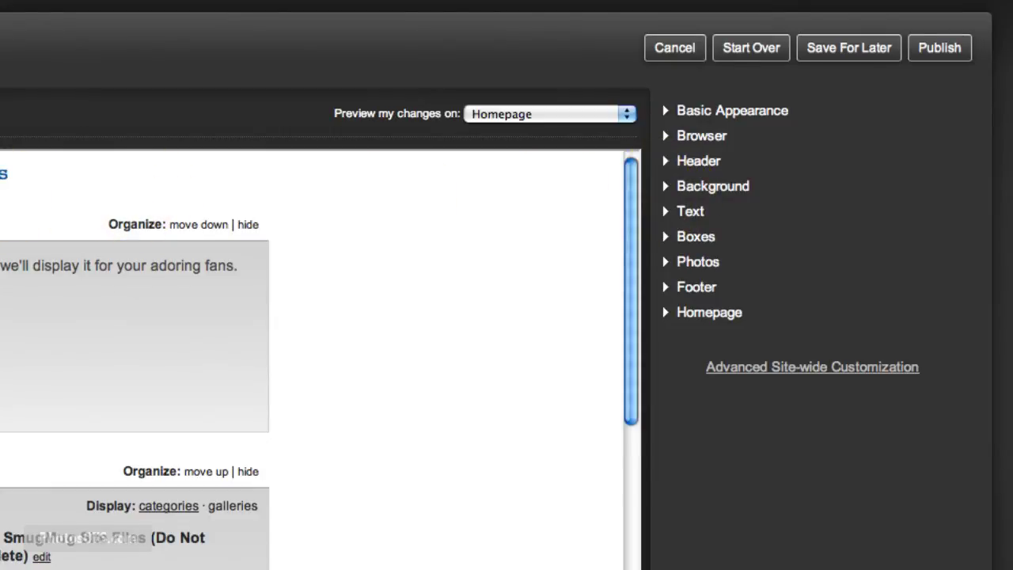
left_click(667, 168)
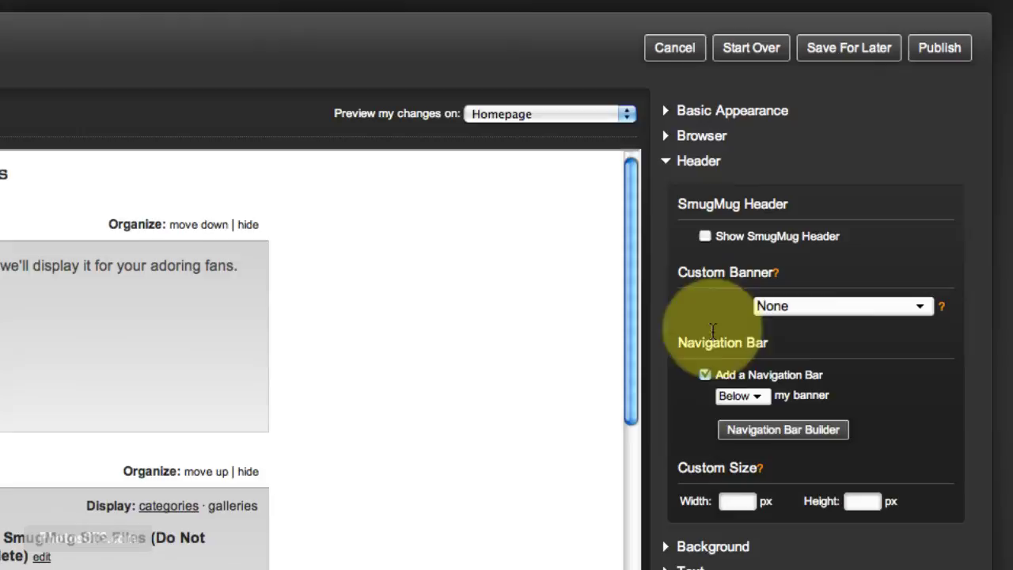
left_click(787, 434)
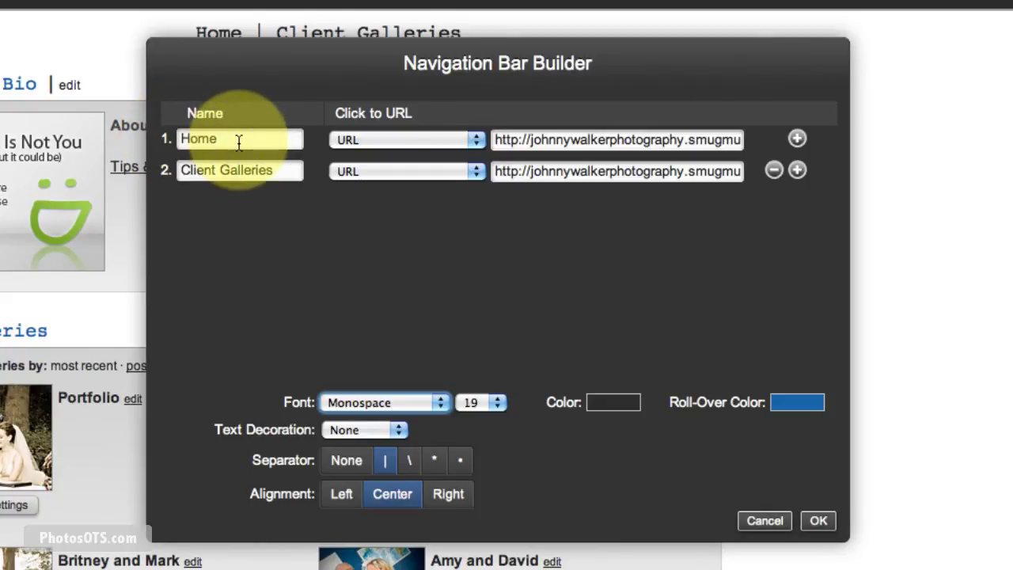
- Insert a 'Portfolio' link to the Portfolio gallery after Home and confirm with OK
left_click(796, 139)
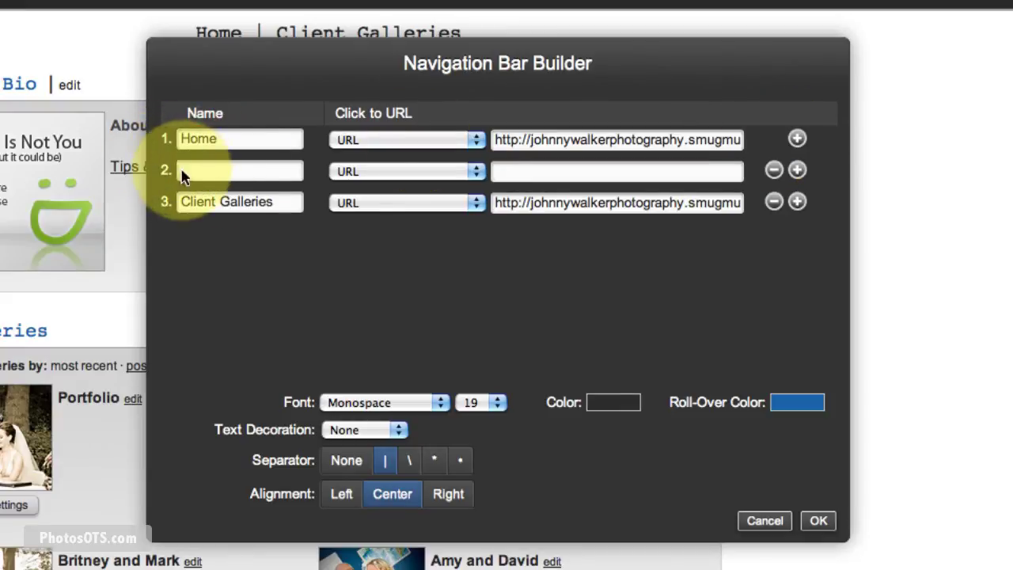
left_click(230, 171)
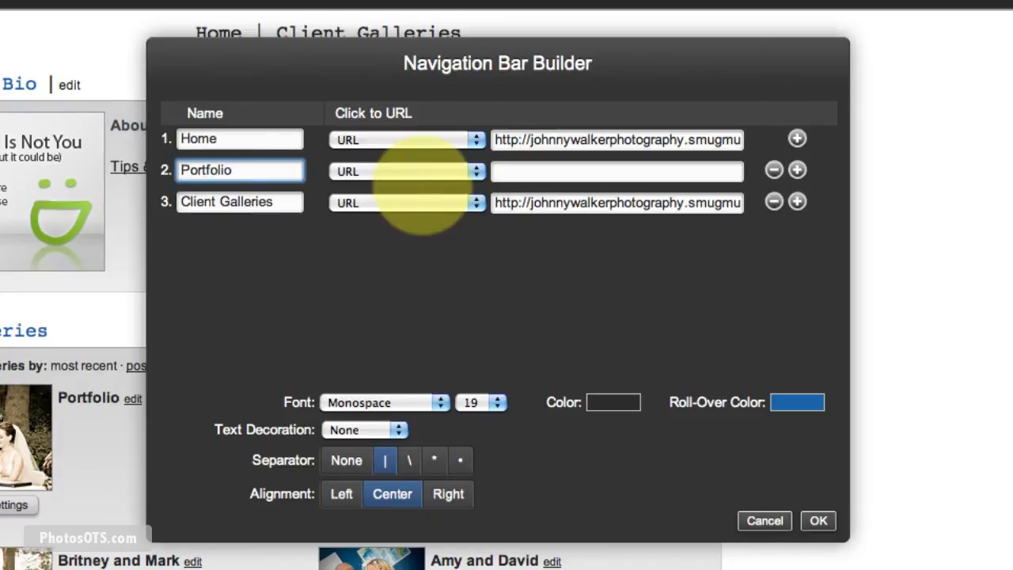
left_click(402, 172)
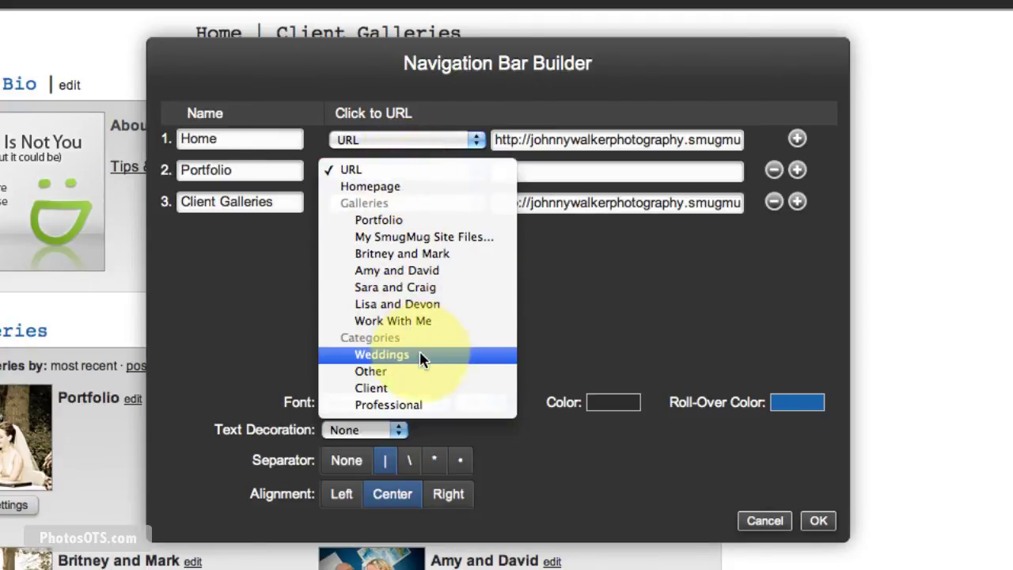
left_click(385, 220)
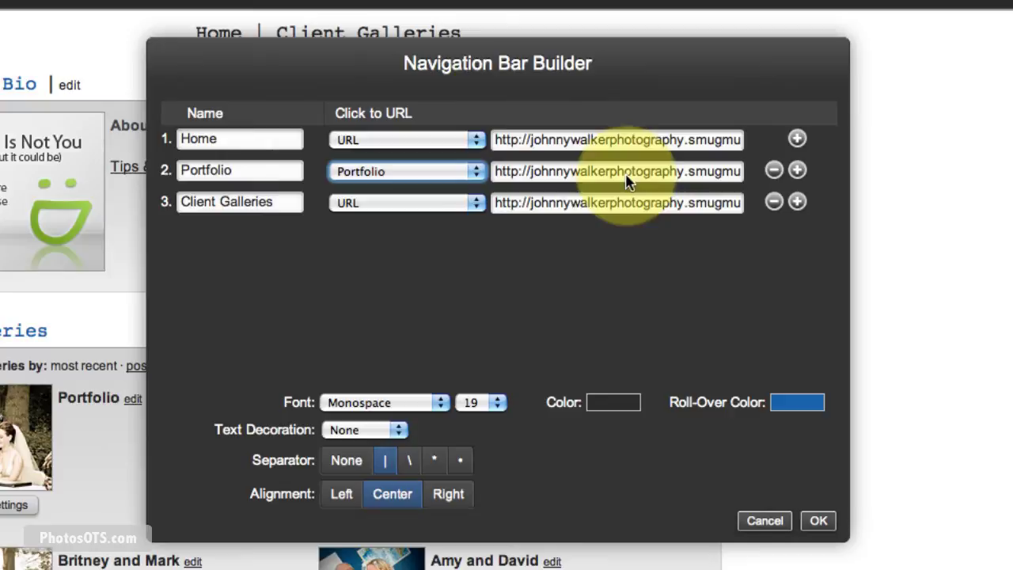
left_click(824, 522)
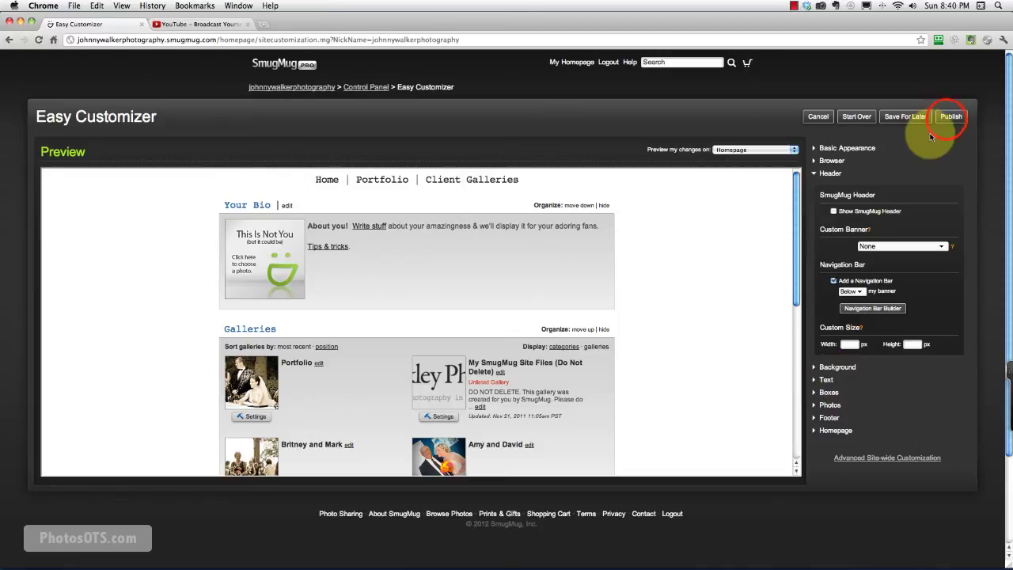
- Publish the site customizations, then load the Portfolio gallery via the live homepage's Portfolio navigation link
left_click(951, 116)
left_click(586, 223)
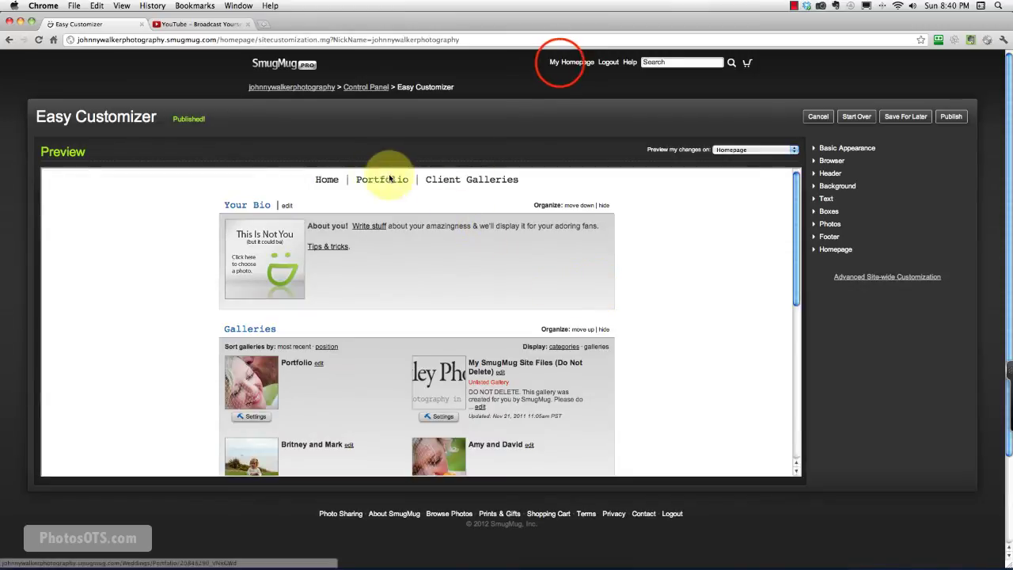
left_click(560, 63)
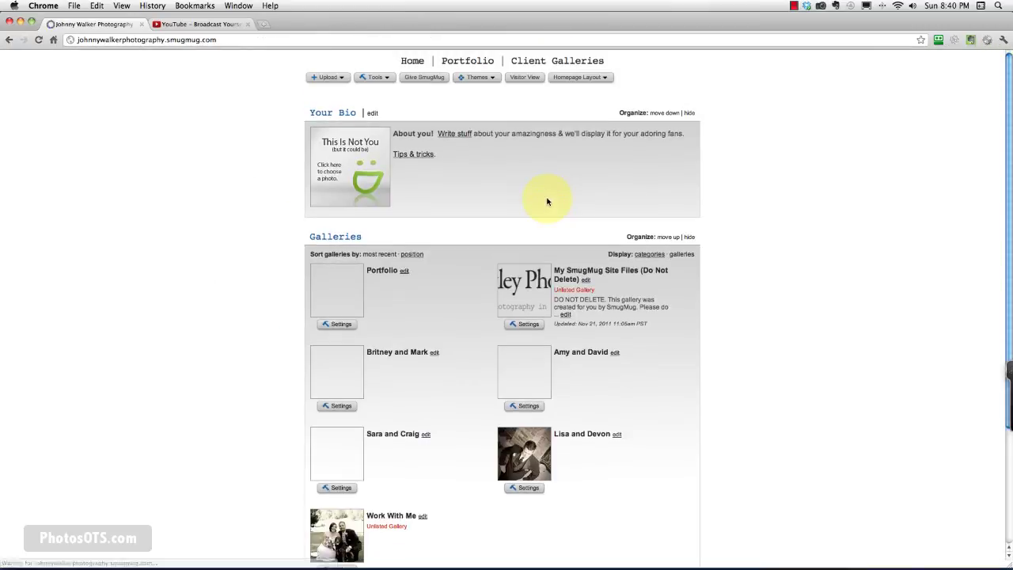
left_click(486, 63)
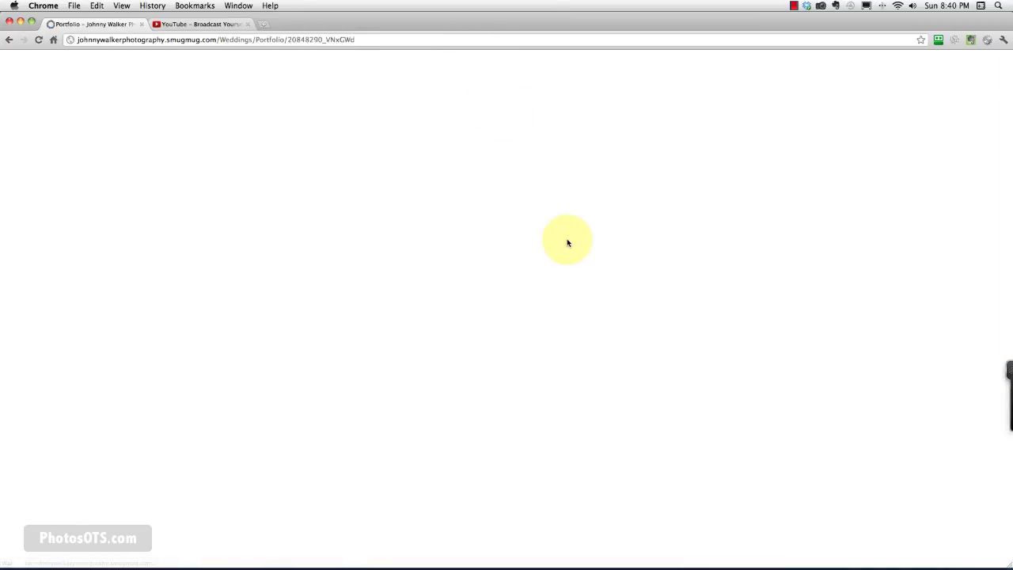